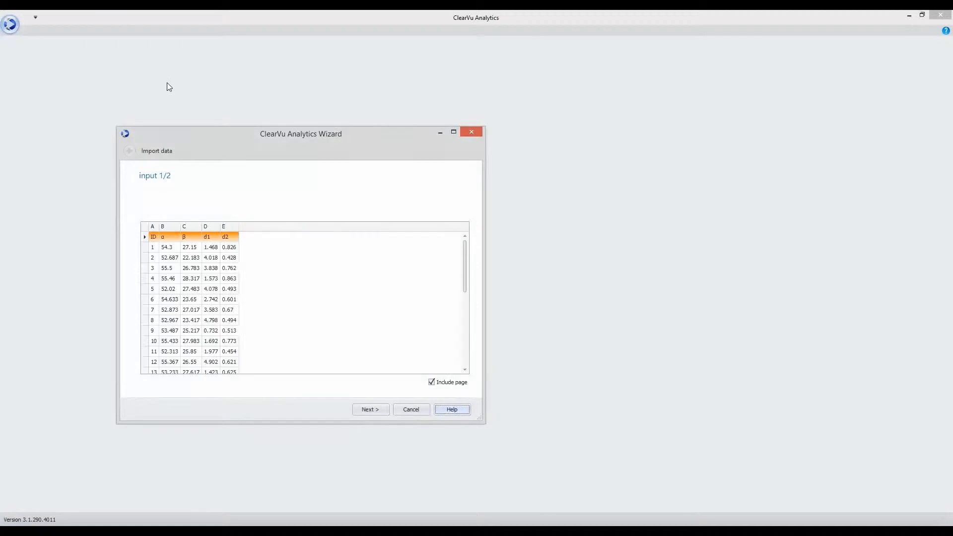
# - Finish the Excel import with α–l4 as inputs and mass flow and tumble as outputs
pyautogui.click(364, 408)
pyautogui.click(365, 409)
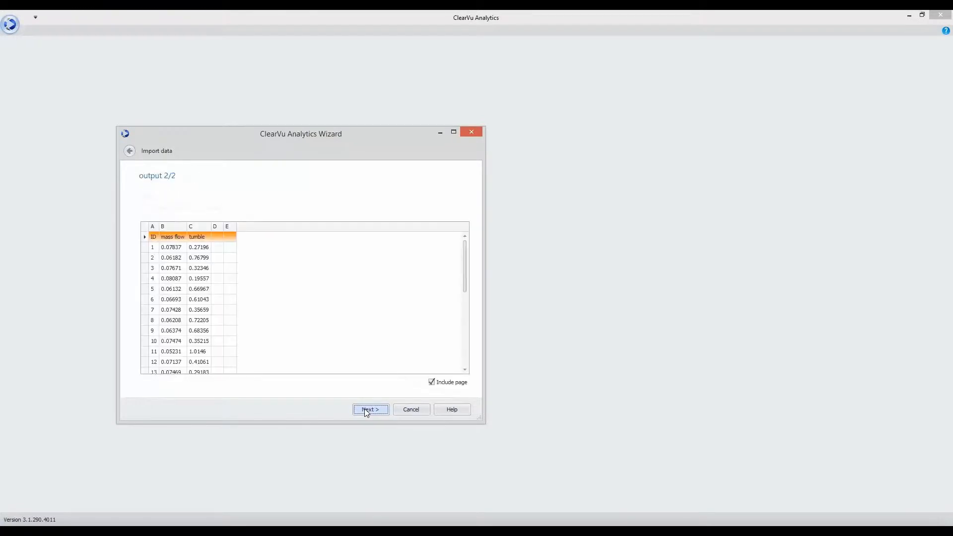
pyautogui.click(366, 410)
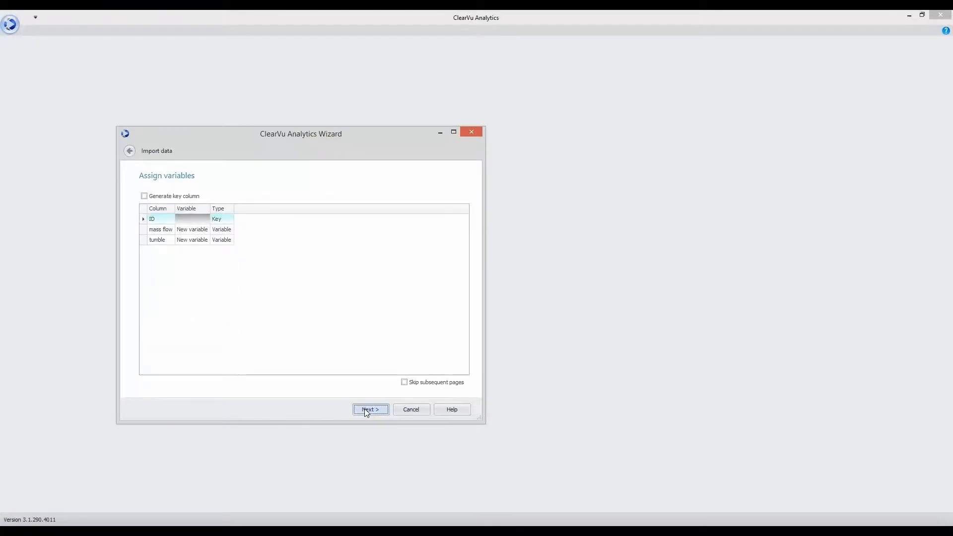
pyautogui.click(366, 409)
pyautogui.click(365, 410)
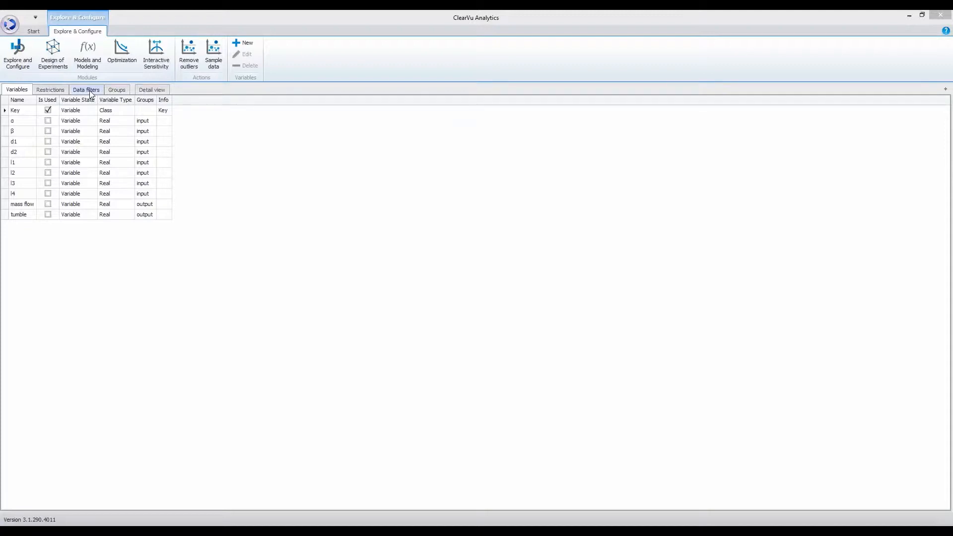
# - Show the input/output variable groups and the empty Detail view, then begin an Overview chart setup
pyautogui.click(114, 93)
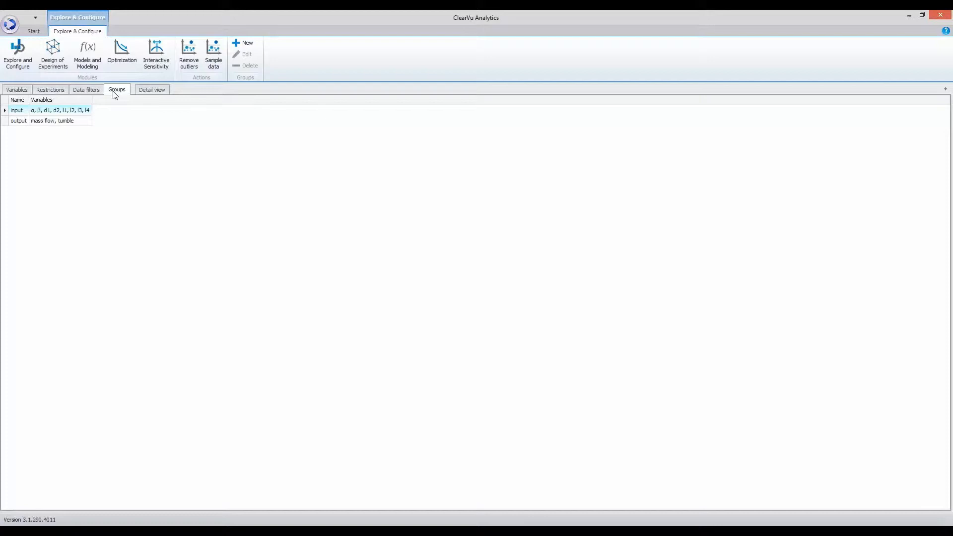
pyautogui.click(154, 91)
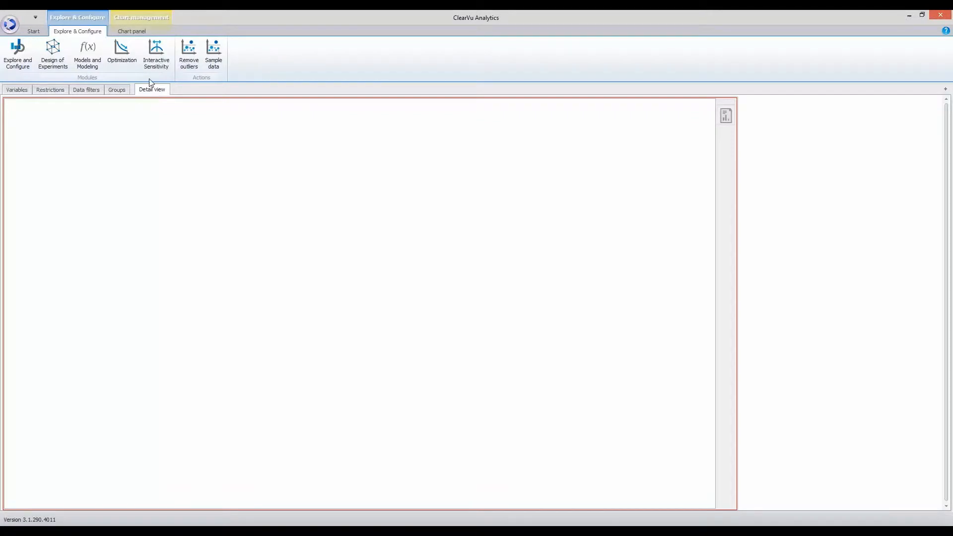
pyautogui.click(133, 32)
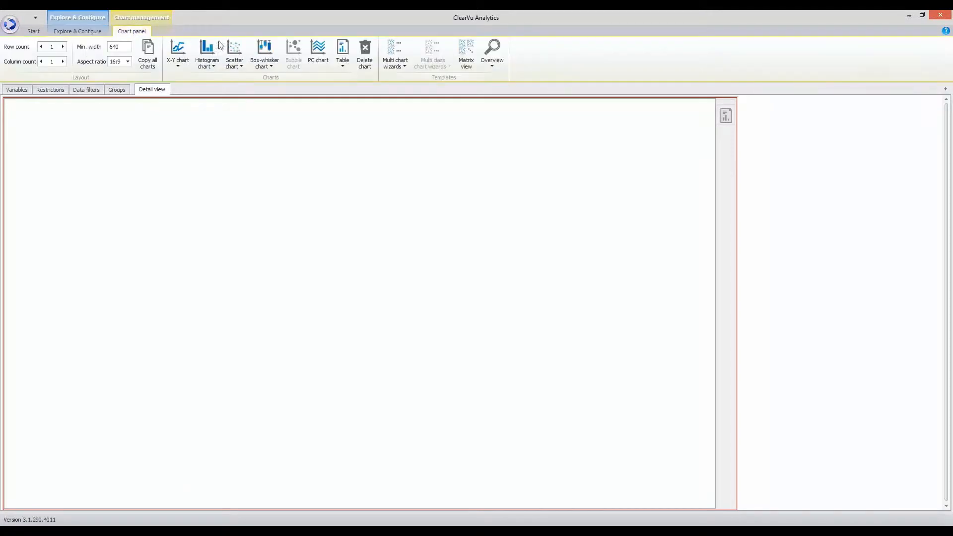
pyautogui.click(493, 65)
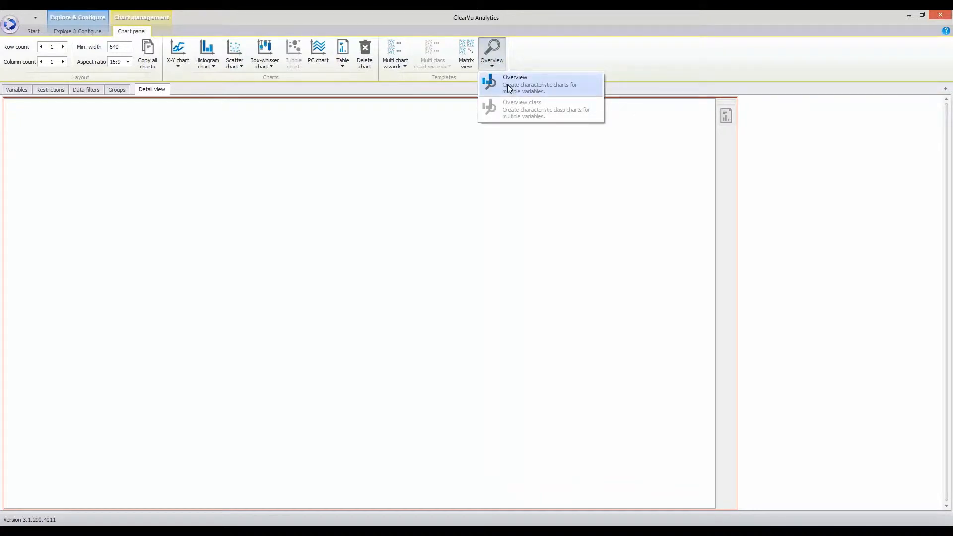
pyautogui.click(508, 86)
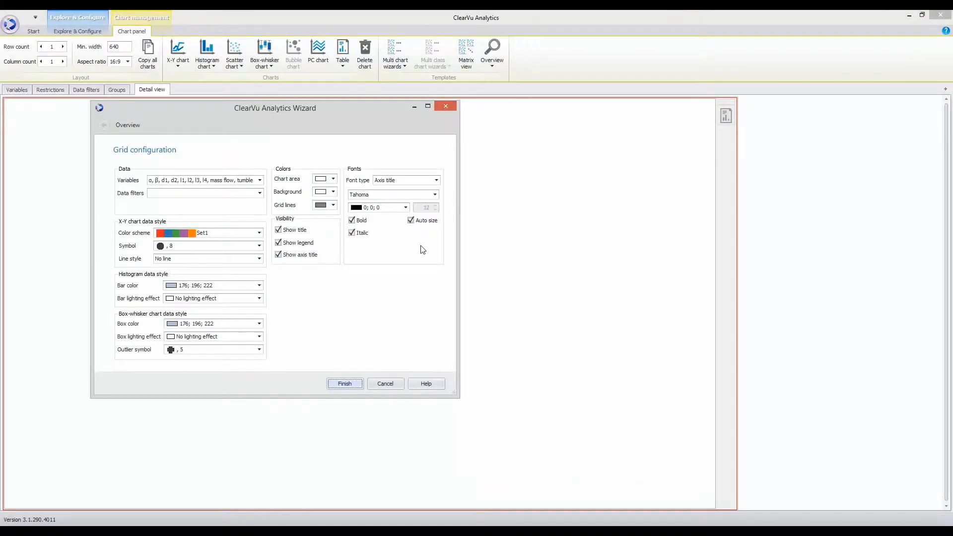
# - Generate the index scatter, histogram and box-plot overview charts for every variable and review them
pyautogui.click(342, 384)
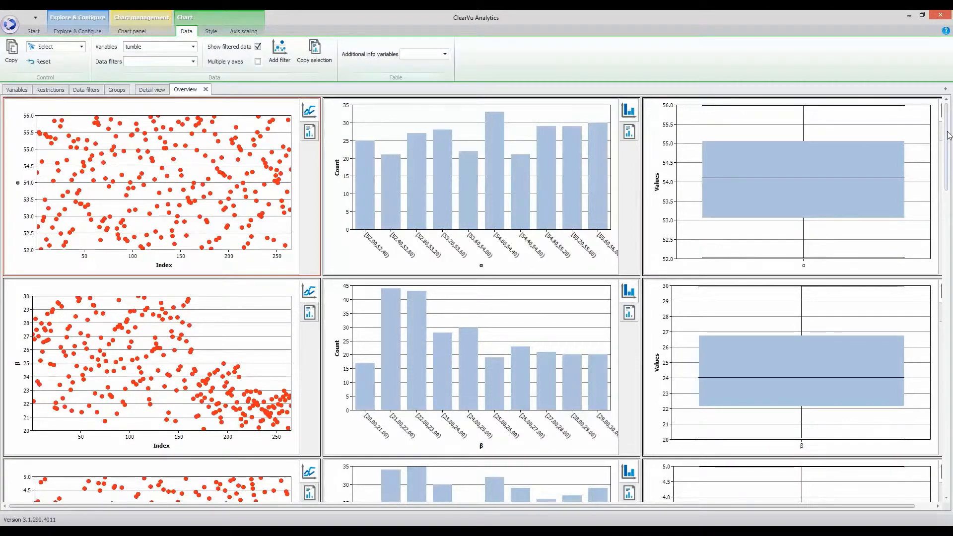
pyautogui.moveTo(948, 135); pyautogui.dragTo(932, 112)
pyautogui.click(951, 122)
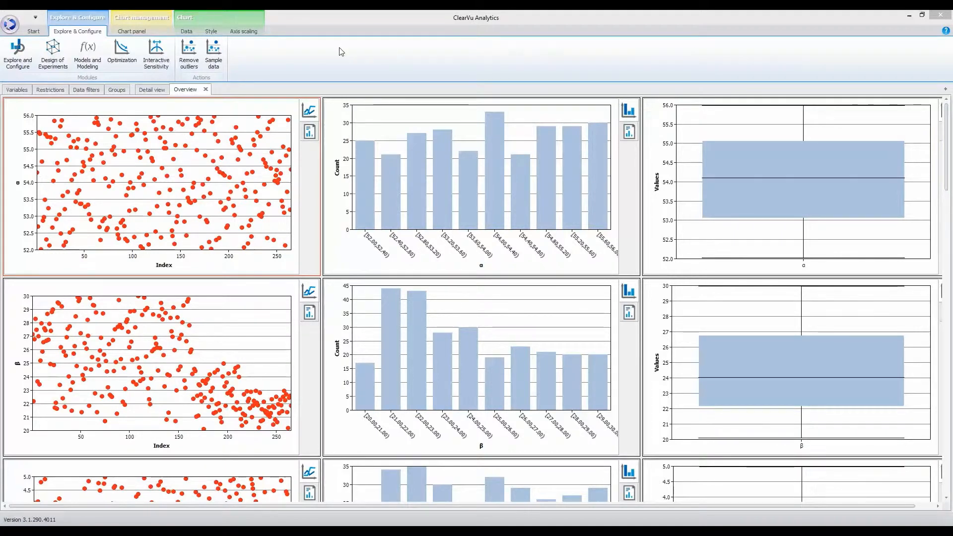
# - Create a Matrix view with mass flow and tumble as columns and α through l4 as rows
pyautogui.click(132, 31)
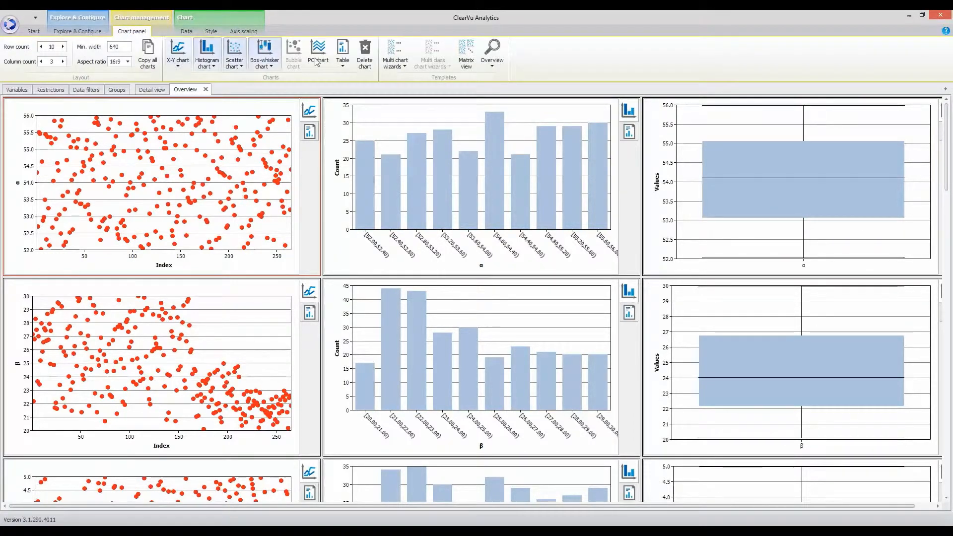
pyautogui.click(466, 60)
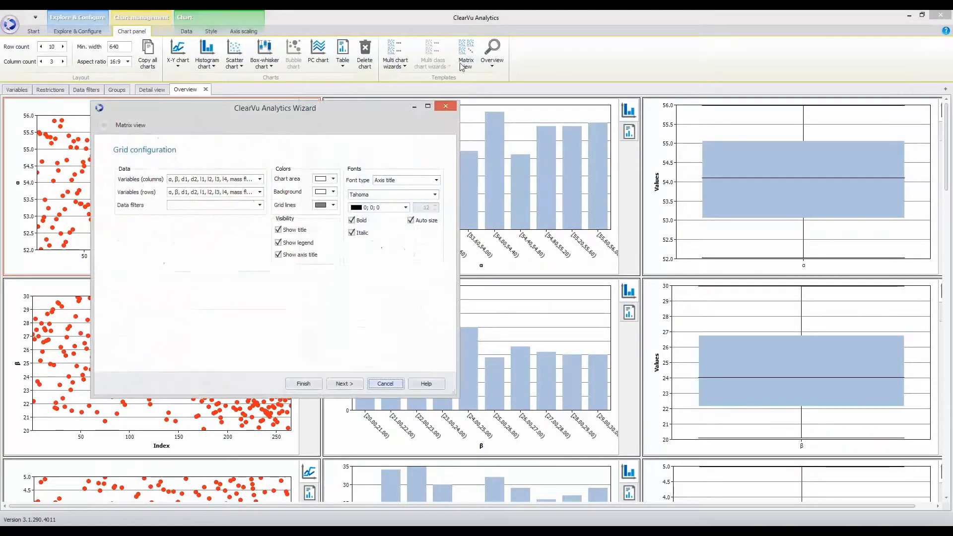
pyautogui.click(259, 179)
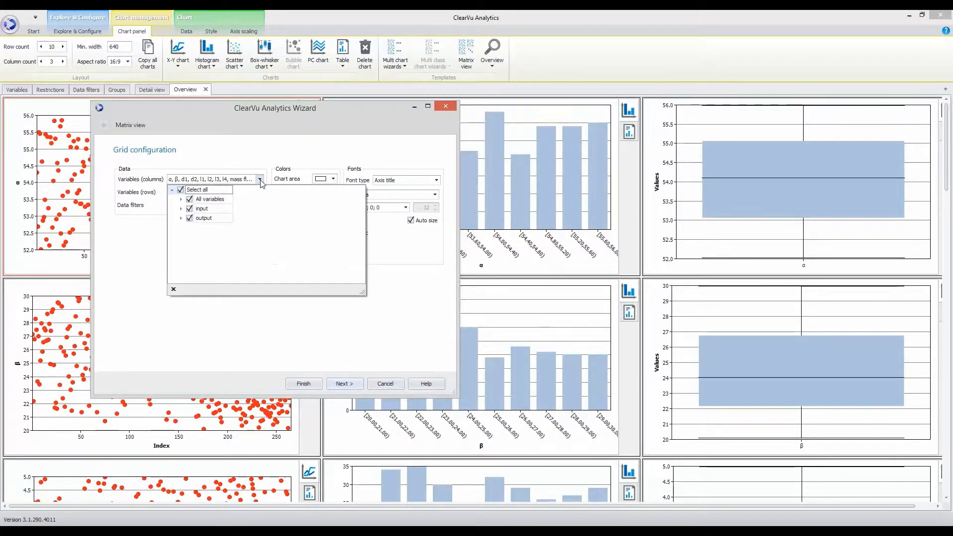
pyautogui.click(189, 208)
pyautogui.click(144, 246)
pyautogui.click(260, 192)
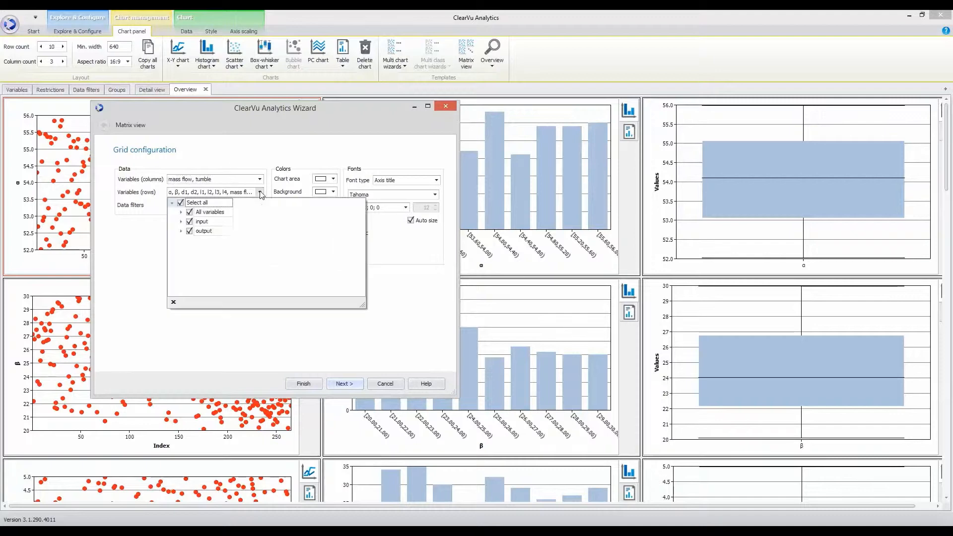
pyautogui.click(189, 231)
pyautogui.click(143, 253)
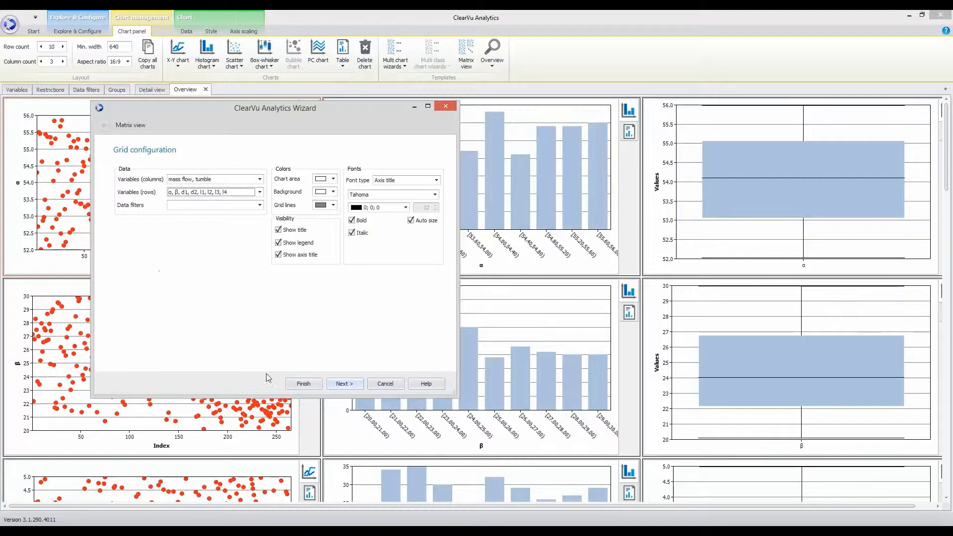
pyautogui.click(292, 385)
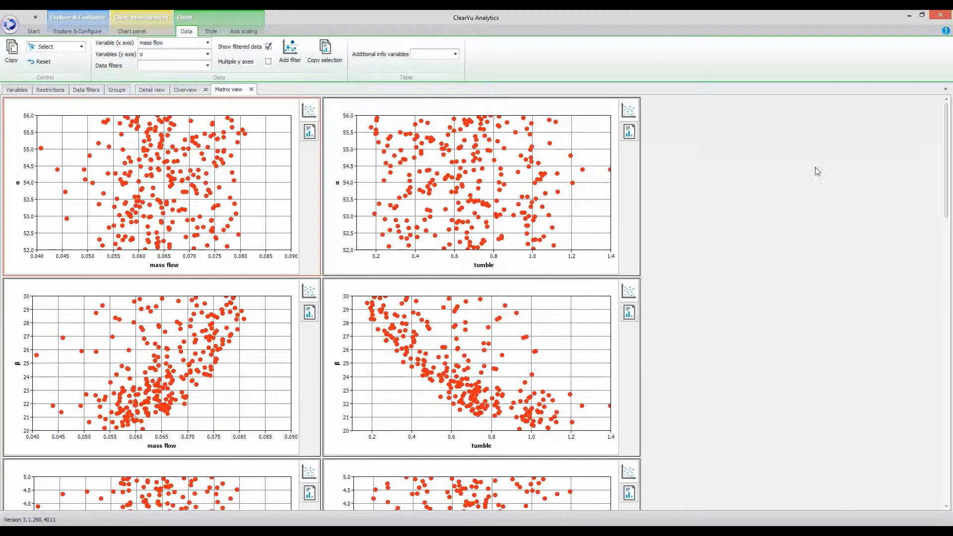
# - Review the scatter matrix, then switch to the Models & Modeling module
pyautogui.moveTo(948, 117); pyautogui.dragTo(951, 229)
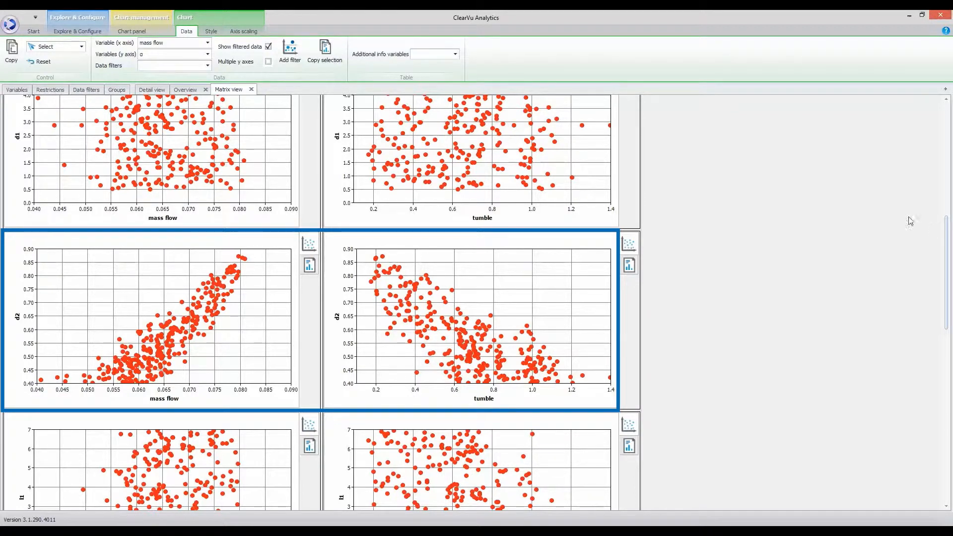
pyautogui.click(79, 31)
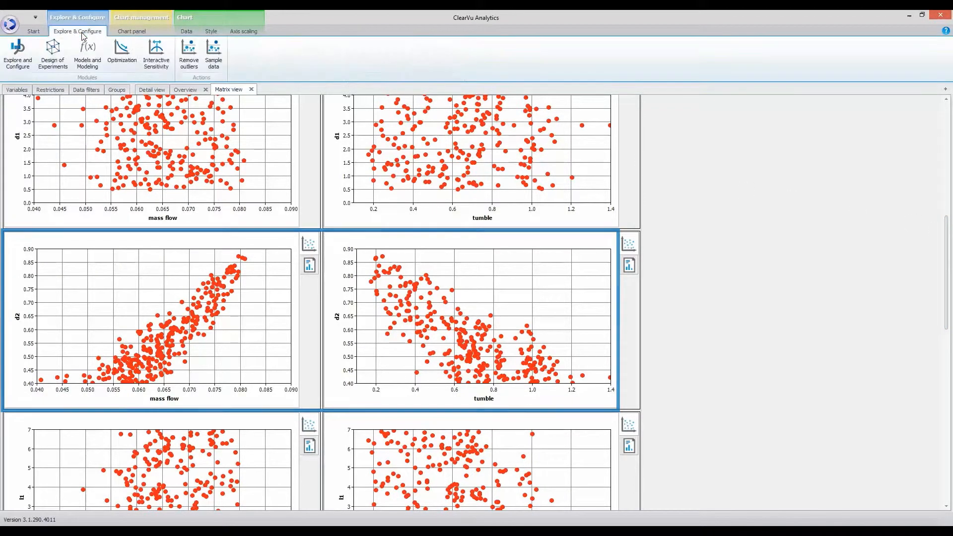
pyautogui.click(89, 59)
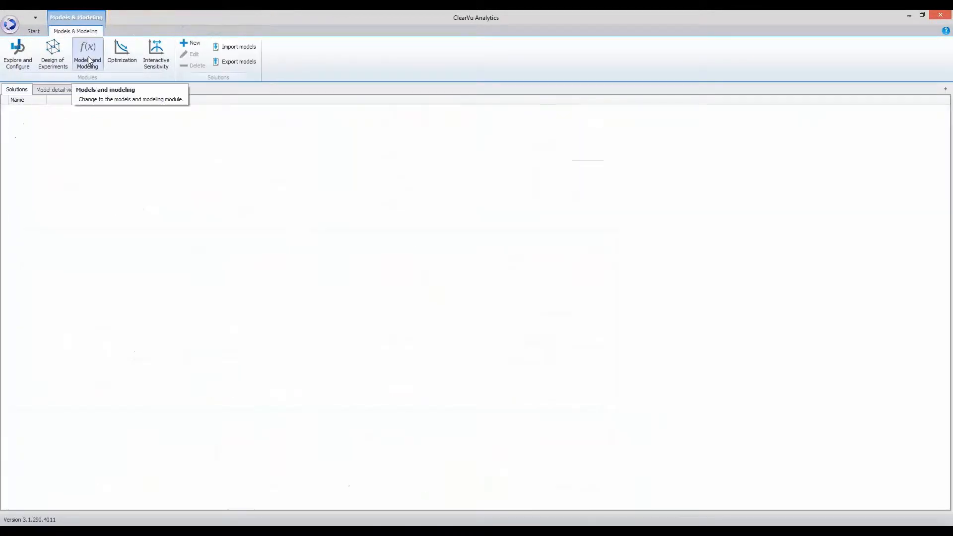
# - Start a new modelling solution from the Solutions ribbon group
pyautogui.click(193, 44)
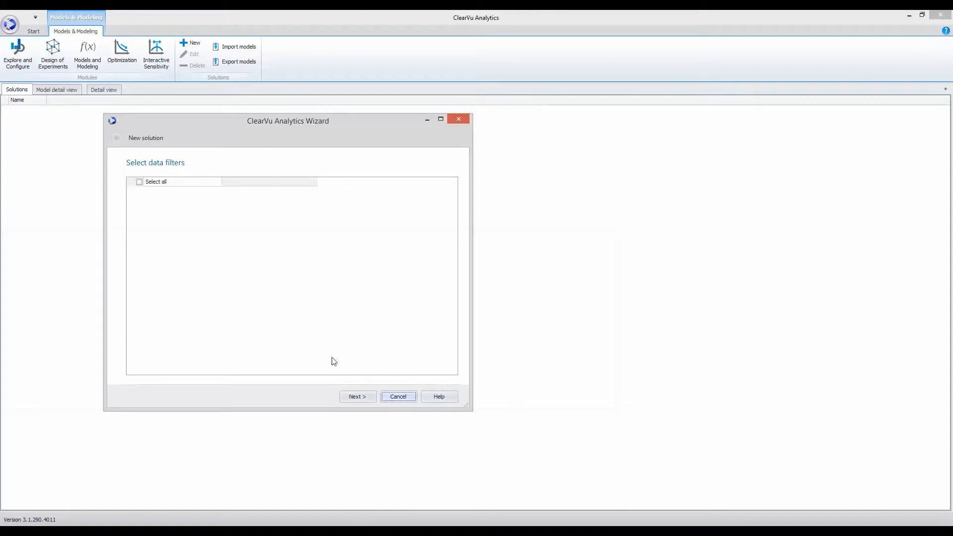
# - Use the whole input group α–l4 as model inputs and mass flow and tumble as outputs
pyautogui.click(351, 398)
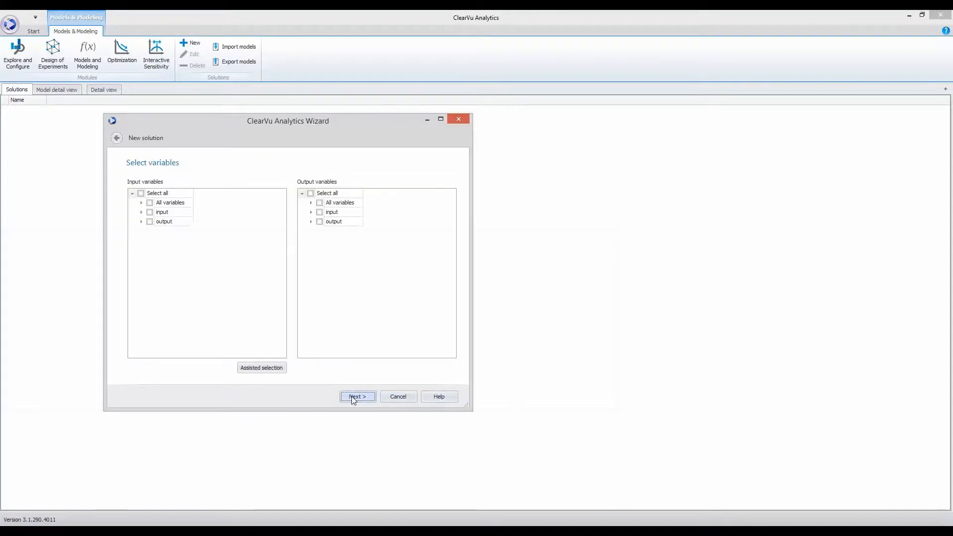
pyautogui.click(142, 212)
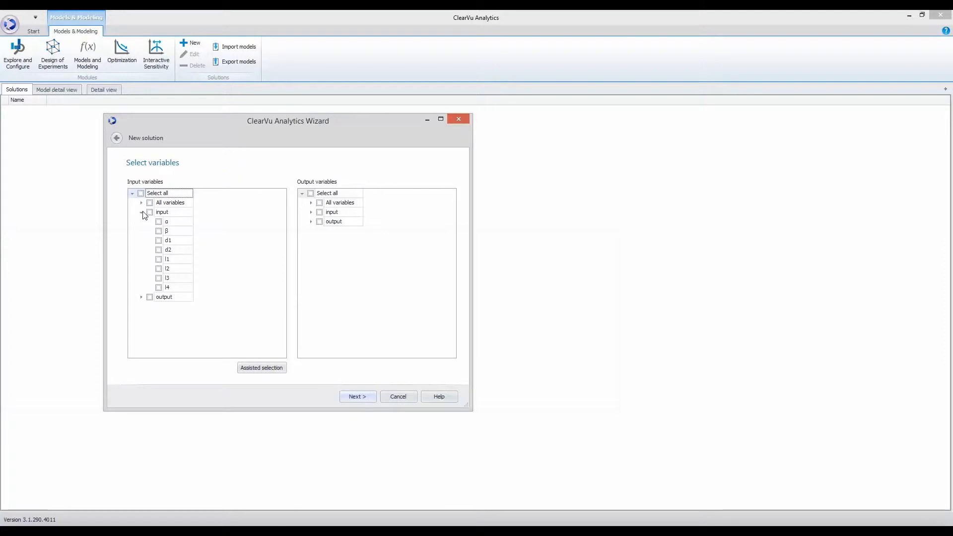
pyautogui.click(150, 211)
pyautogui.click(311, 222)
pyautogui.click(319, 221)
pyautogui.click(355, 397)
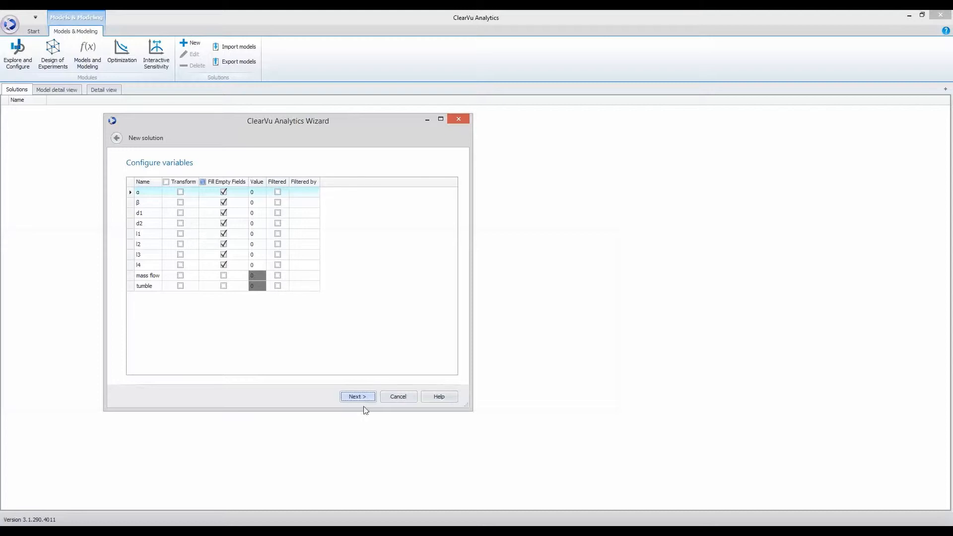
pyautogui.click(365, 398)
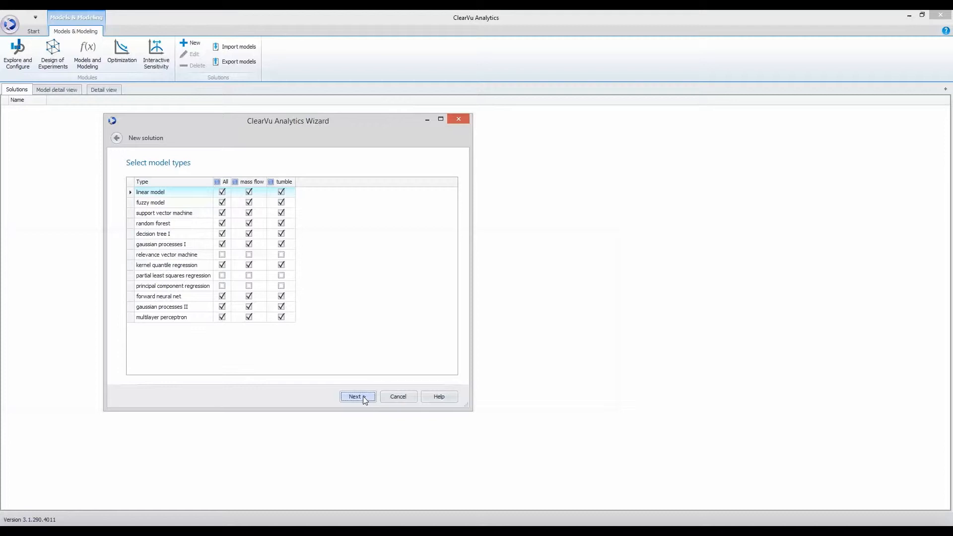
# - Accept the ten checked model types, review the support vector machine settings, and reach Finalize
pyautogui.click(364, 397)
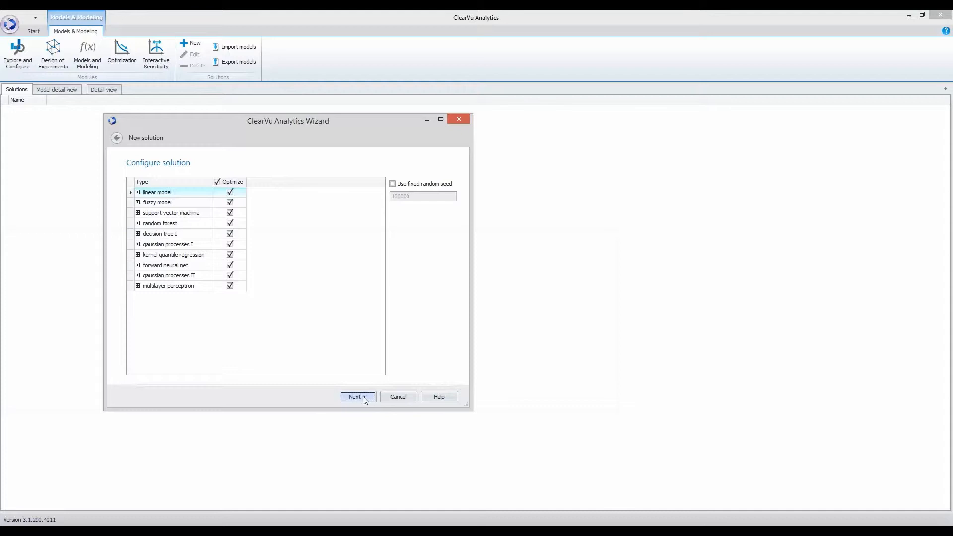
pyautogui.click(137, 213)
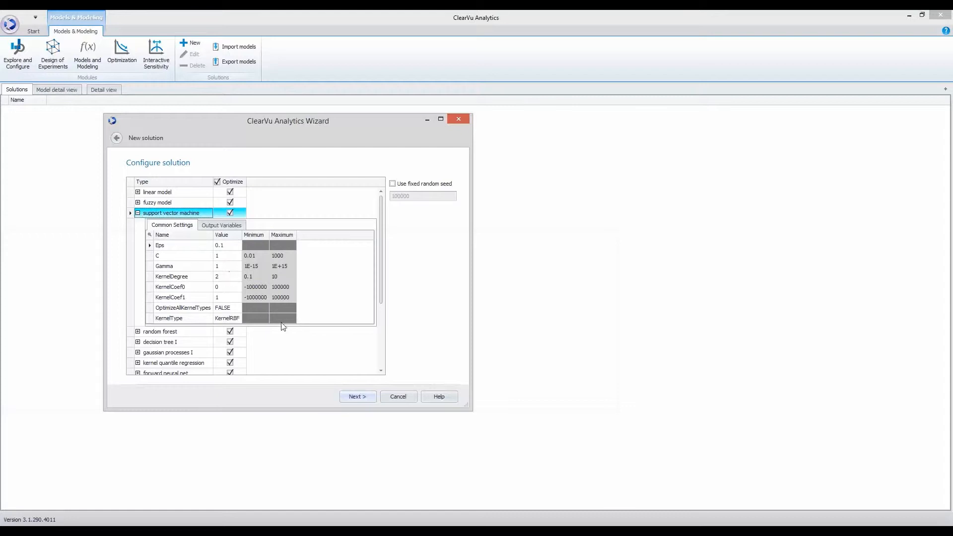
pyautogui.click(356, 396)
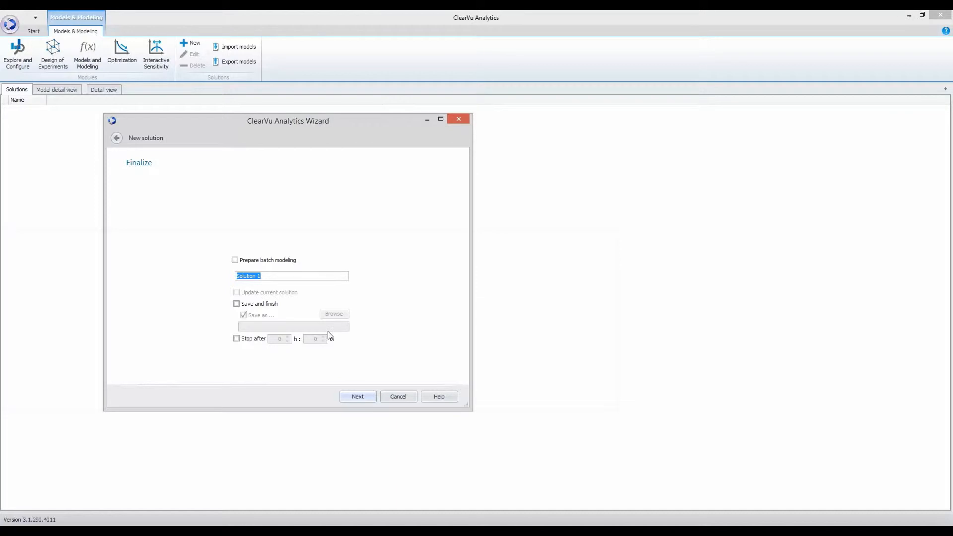
# - Train the mass flow and tumble models for Solution 1 and add it to the Solutions list
pyautogui.click(362, 396)
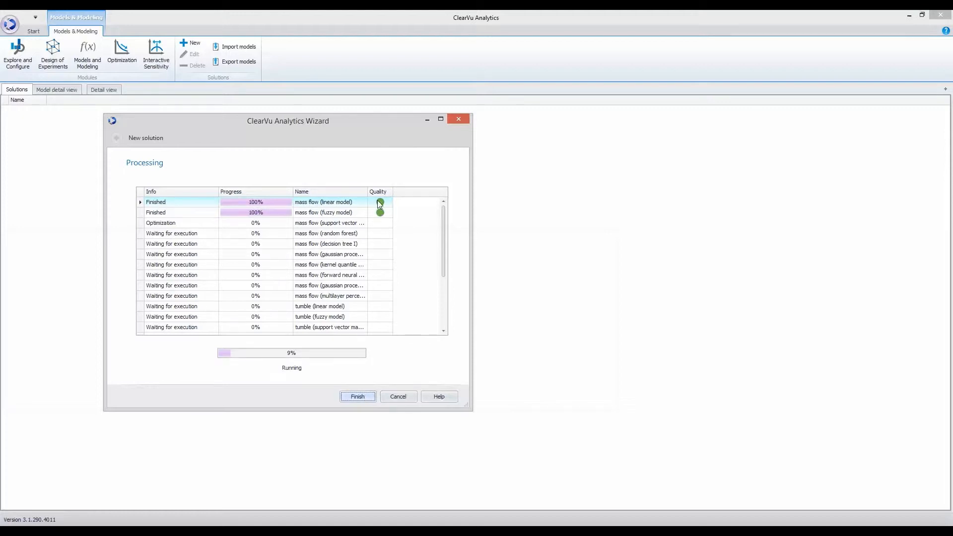
pyautogui.click(205, 235)
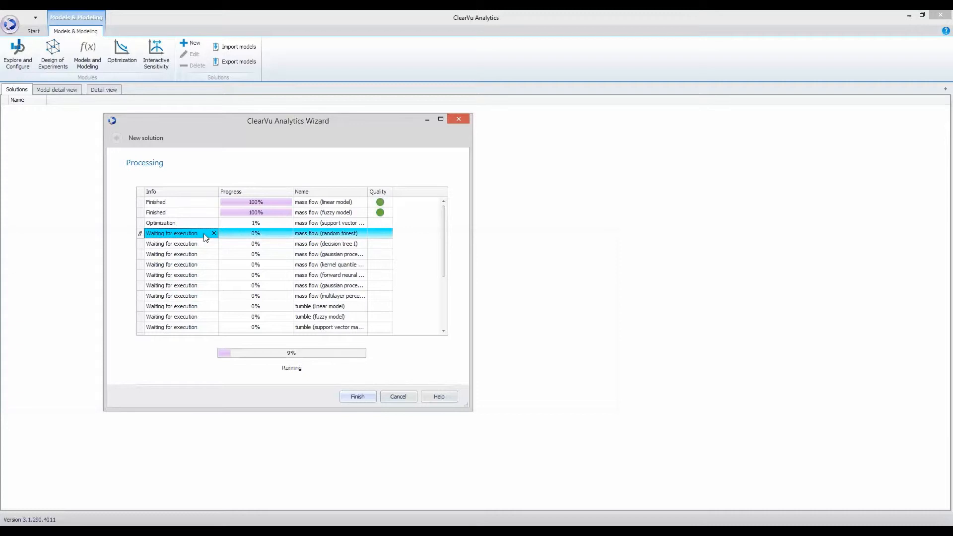
pyautogui.click(358, 396)
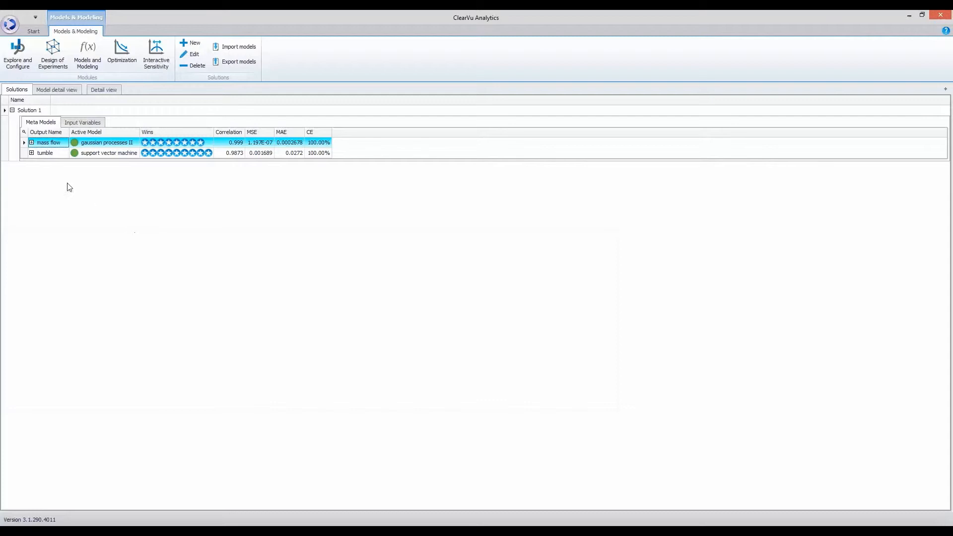
# - List mass flow's candidate models and view the support vector machine's variable importance, led by d2
pyautogui.click(31, 142)
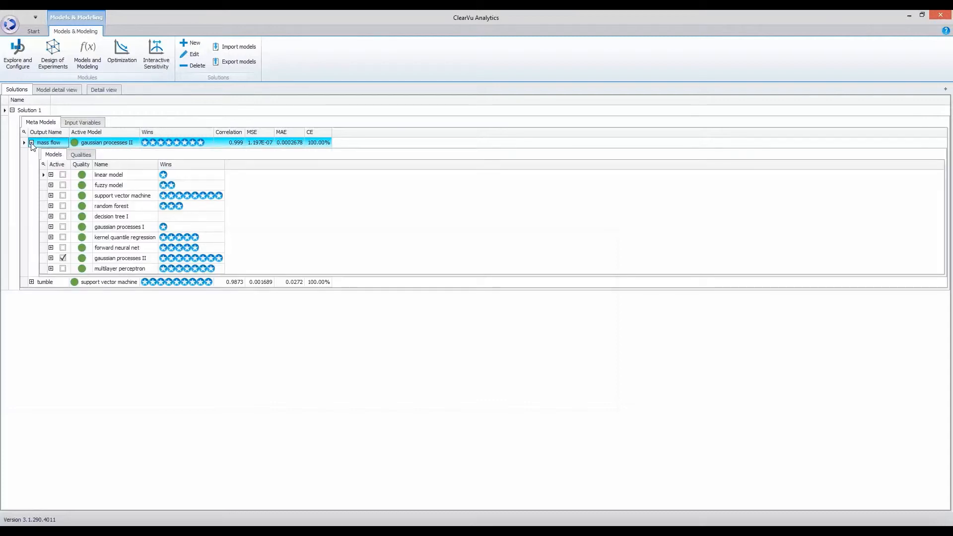
pyautogui.click(50, 195)
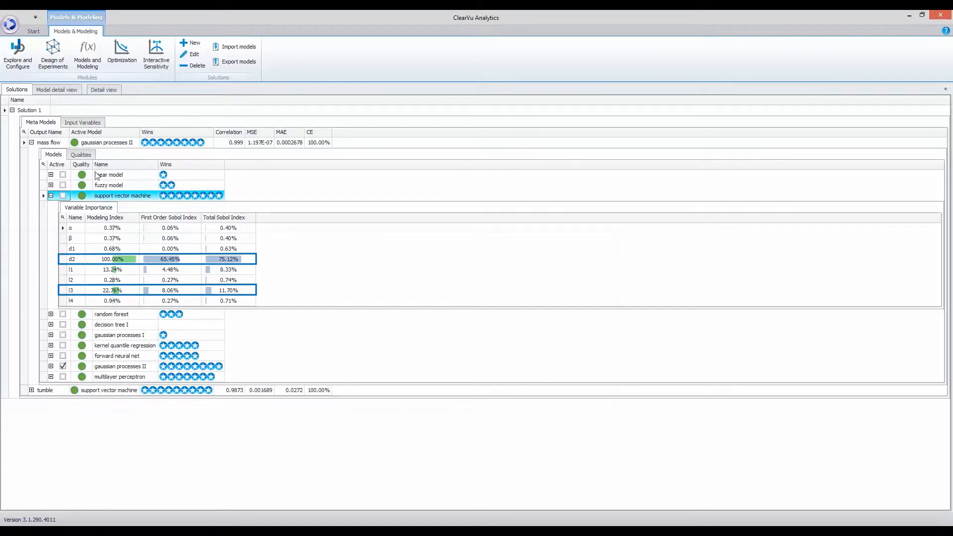
# - Start a new objective in Optimization using the Solution 1 mass flow meta-model
pyautogui.click(122, 60)
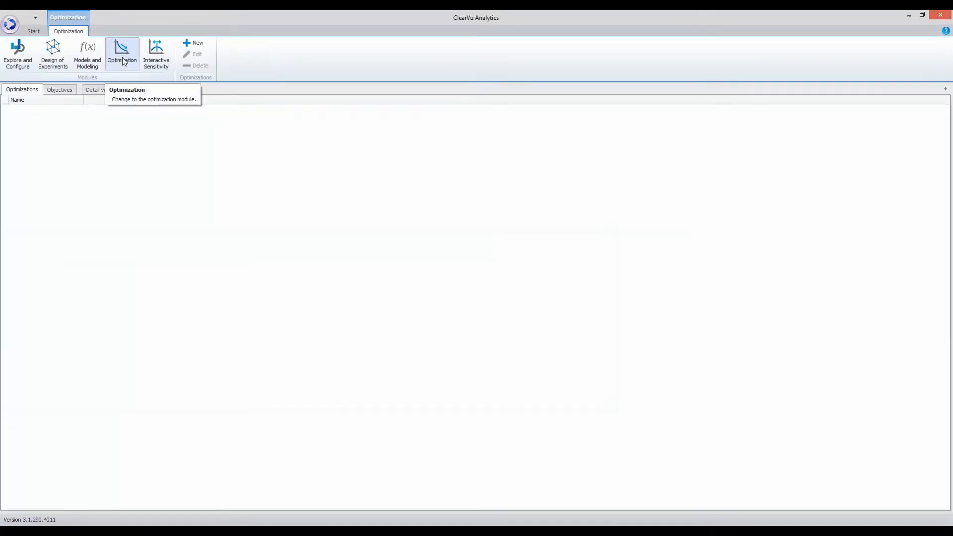
pyautogui.click(64, 90)
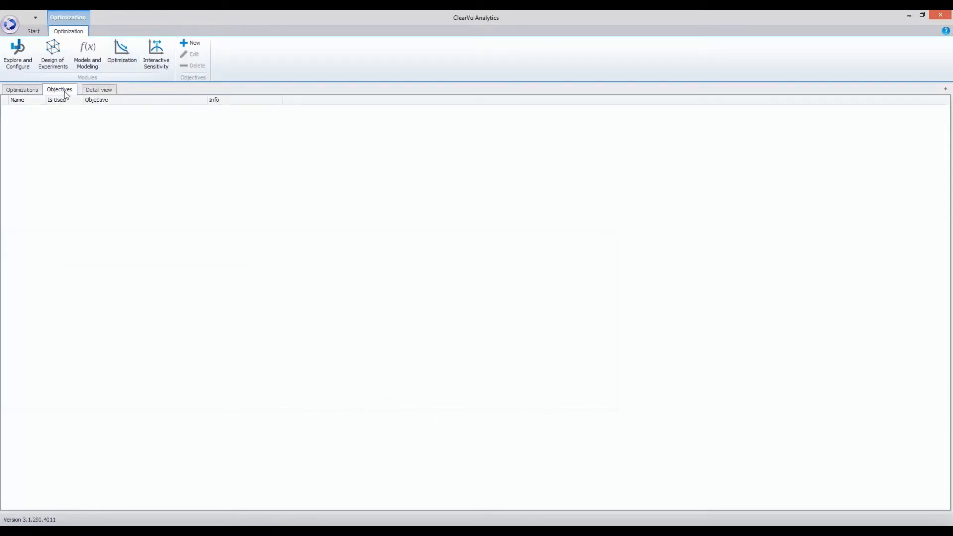
pyautogui.click(190, 44)
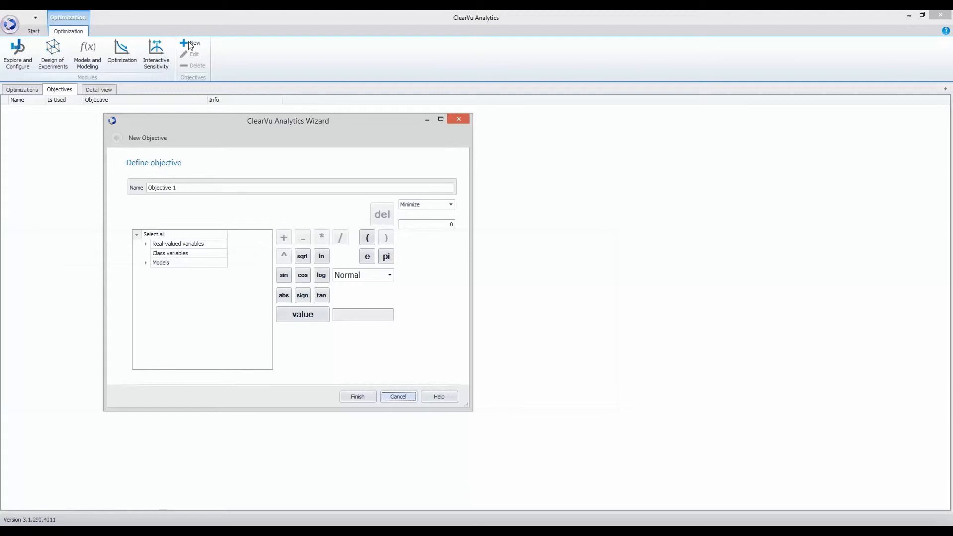
pyautogui.click(146, 263)
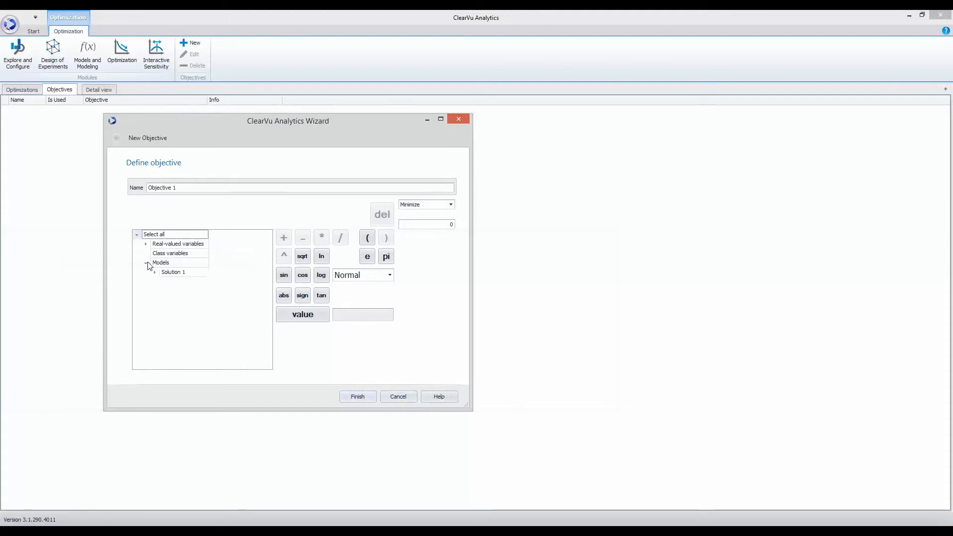
pyautogui.click(154, 272)
pyautogui.doubleClick(182, 282)
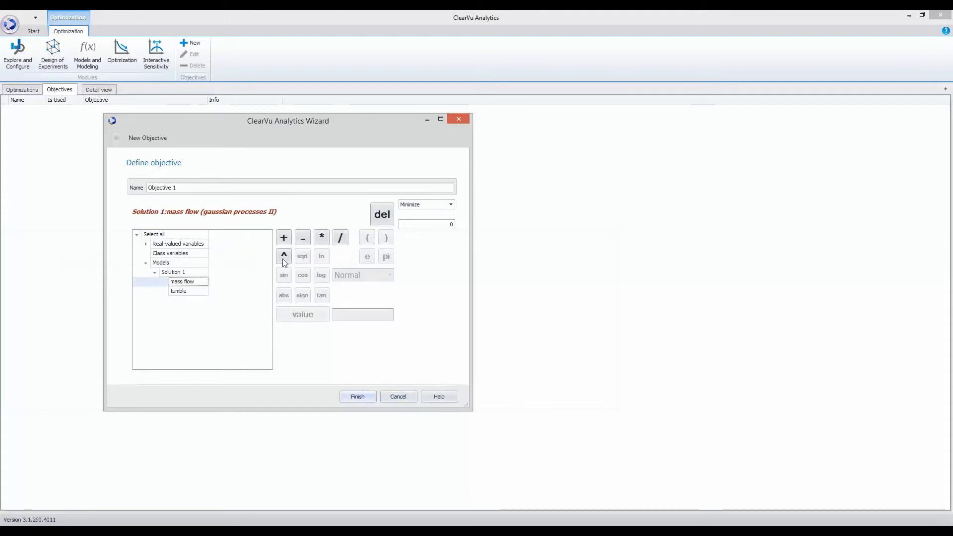
# - Set the objective to Maximize, name it 'Objective mass flow', and save it
pyautogui.click(450, 209)
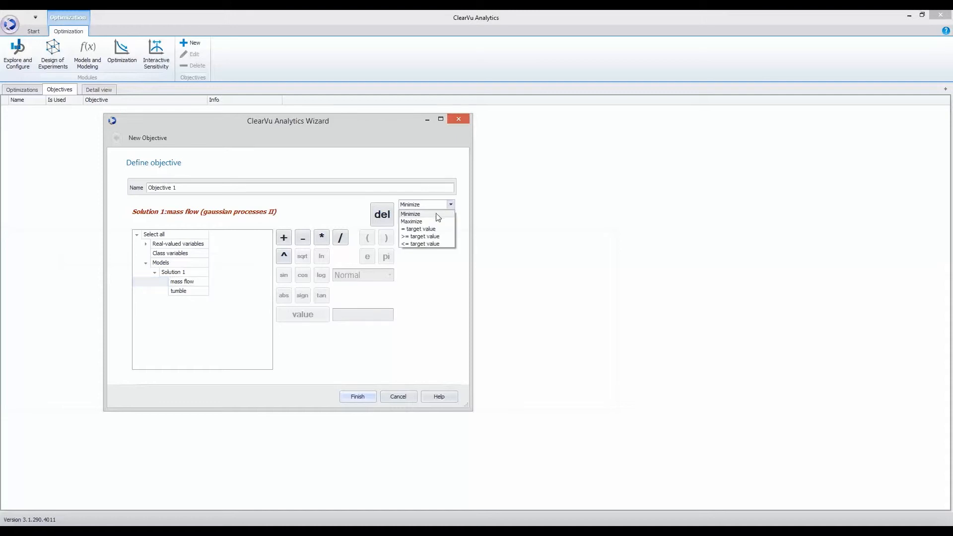
pyautogui.click(416, 218)
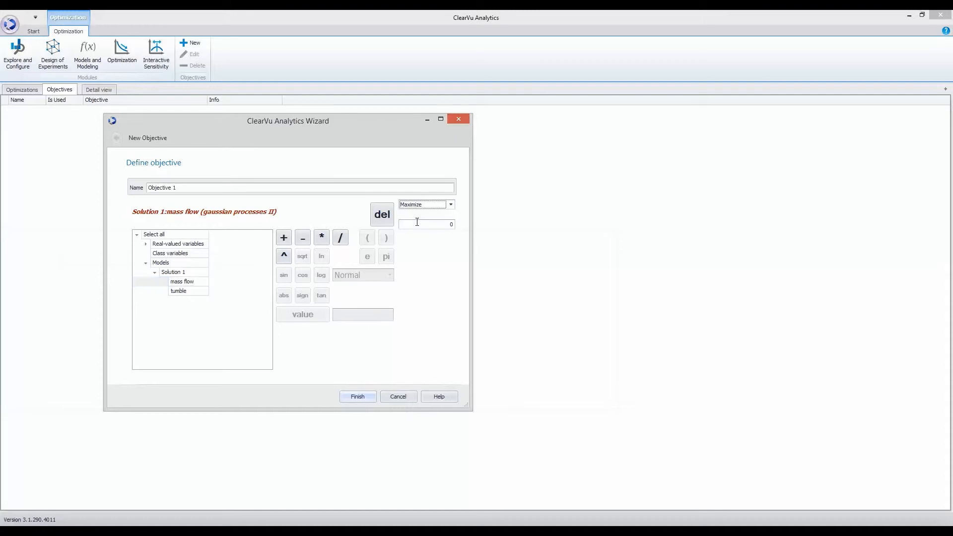
pyautogui.click(186, 188)
pyautogui.press('BackSpace')
pyautogui.write('mass flow')
pyautogui.click(346, 396)
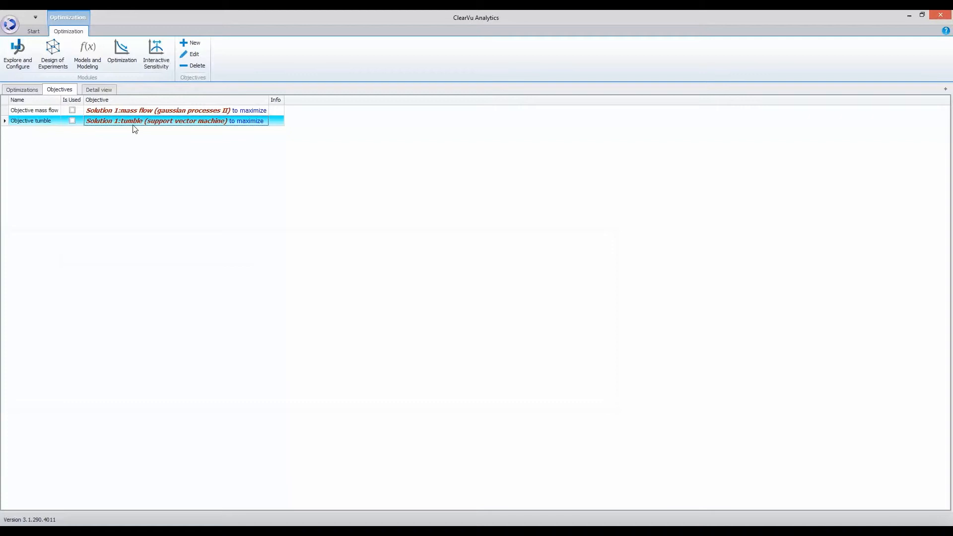
# - Begin a new optimization that includes all objectives
pyautogui.doubleClick(132, 125)
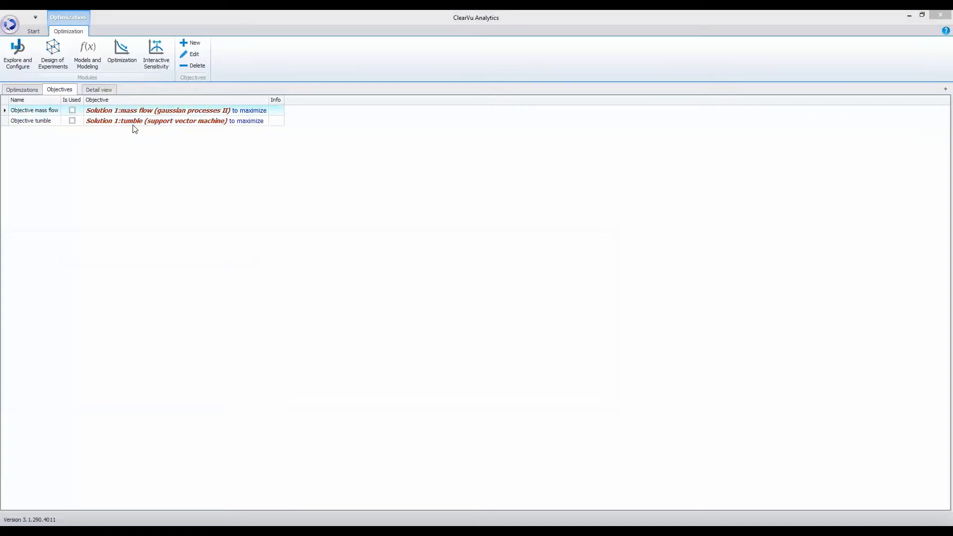
pyautogui.click(27, 92)
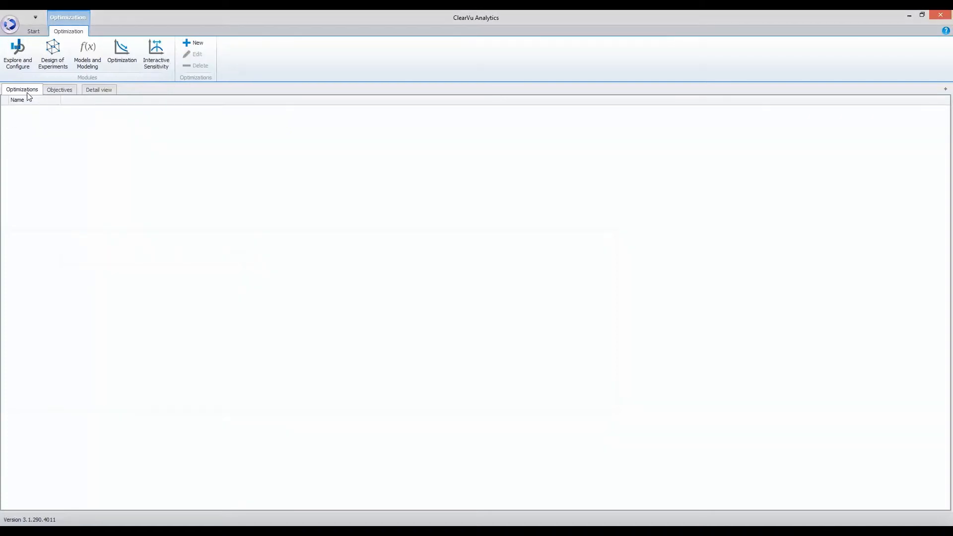
pyautogui.click(198, 43)
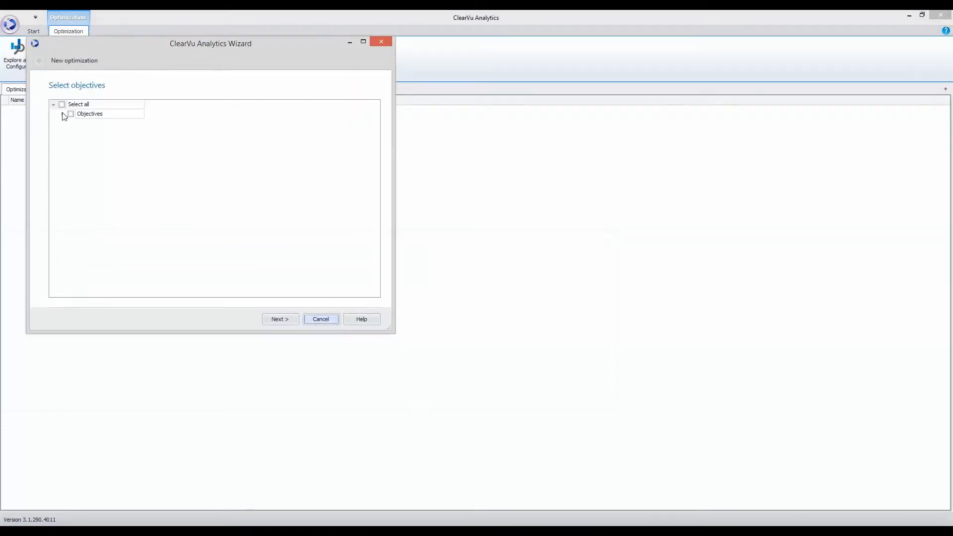
pyautogui.click(62, 114)
pyautogui.click(71, 114)
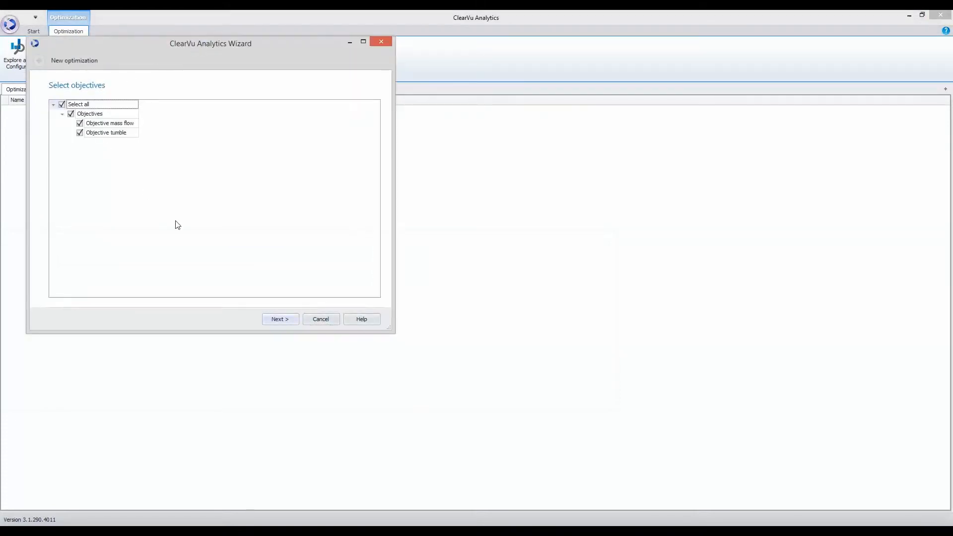
# - Accept the variable ranges and default algorithm settings, then run Optimization 1
pyautogui.click(271, 321)
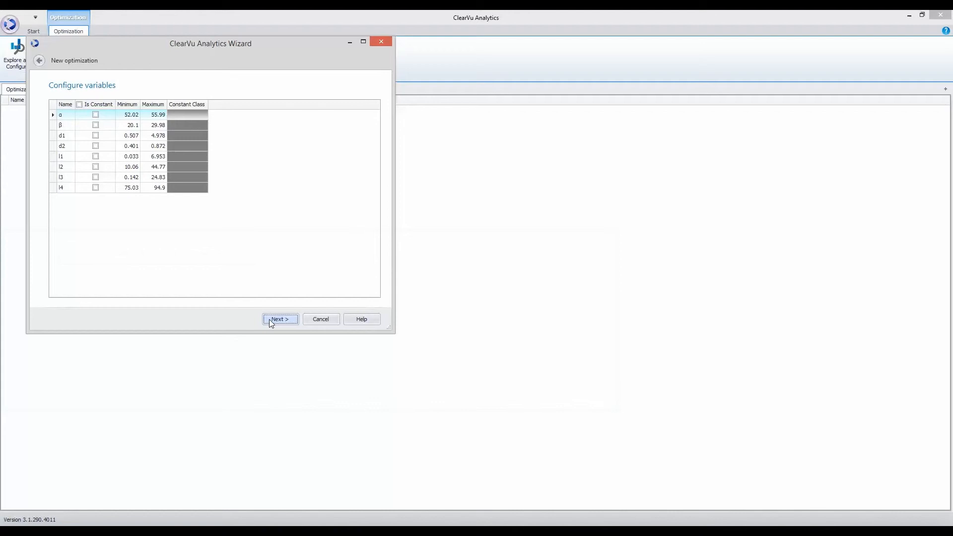
pyautogui.click(270, 321)
pyautogui.click(270, 321)
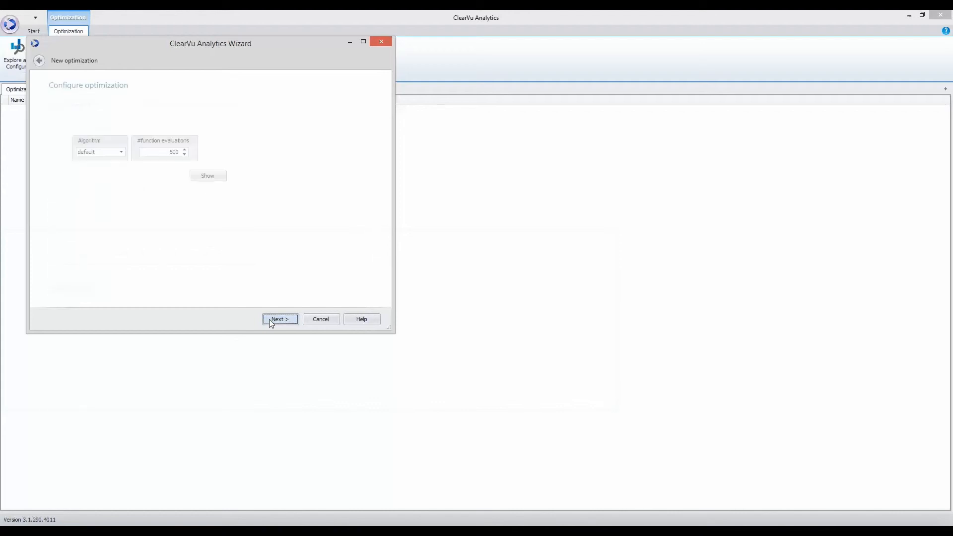
pyautogui.click(271, 321)
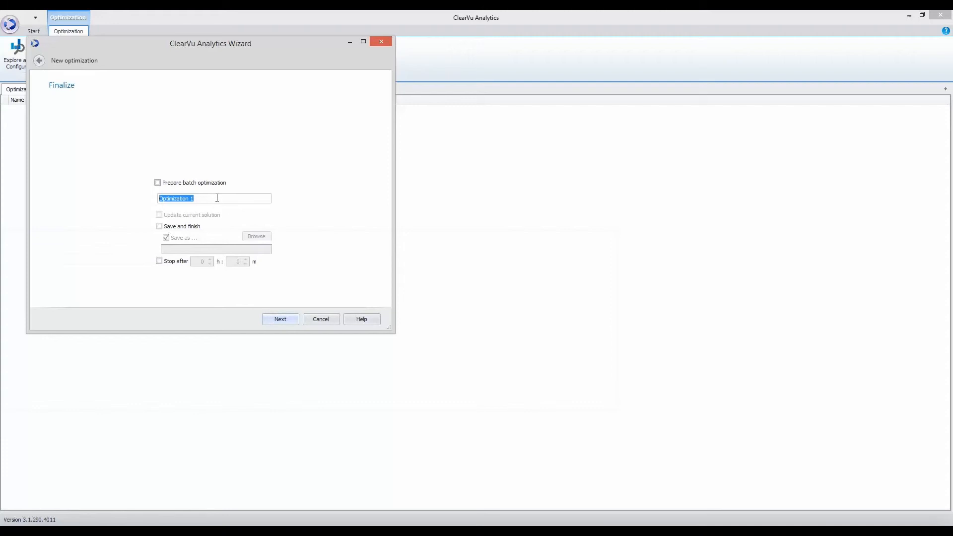
pyautogui.click(280, 320)
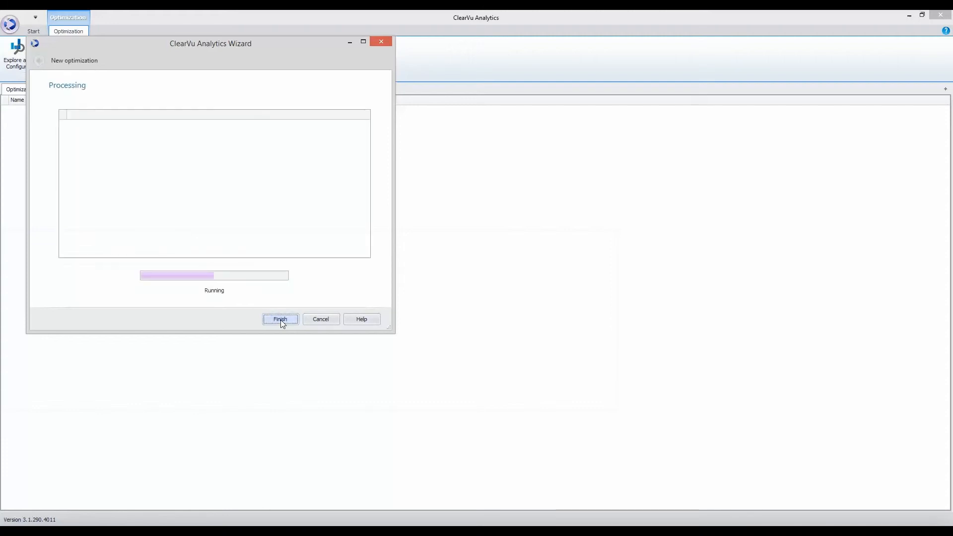
pyautogui.click(281, 321)
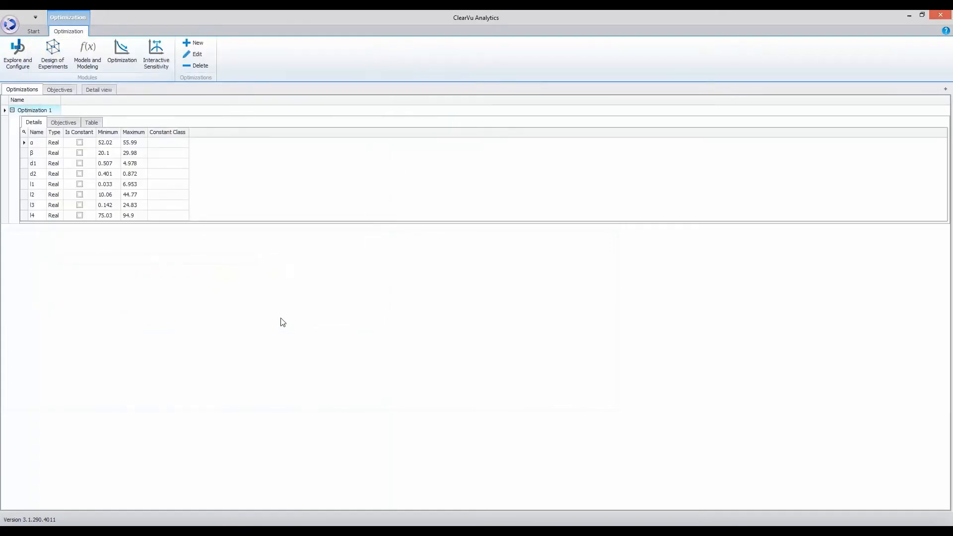
# - Show Optimization 1 results in the detail view and create a new scatter chart
pyautogui.click(91, 124)
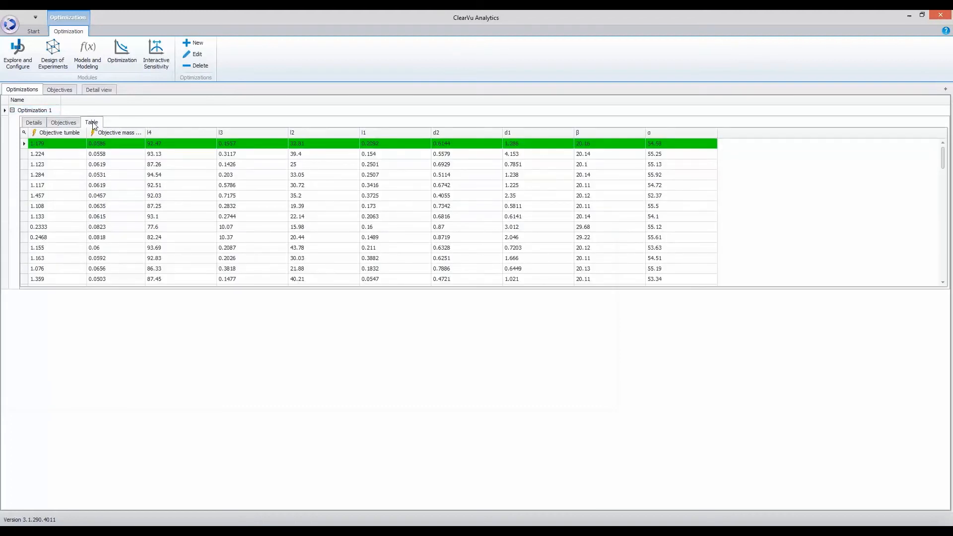
pyautogui.click(99, 88)
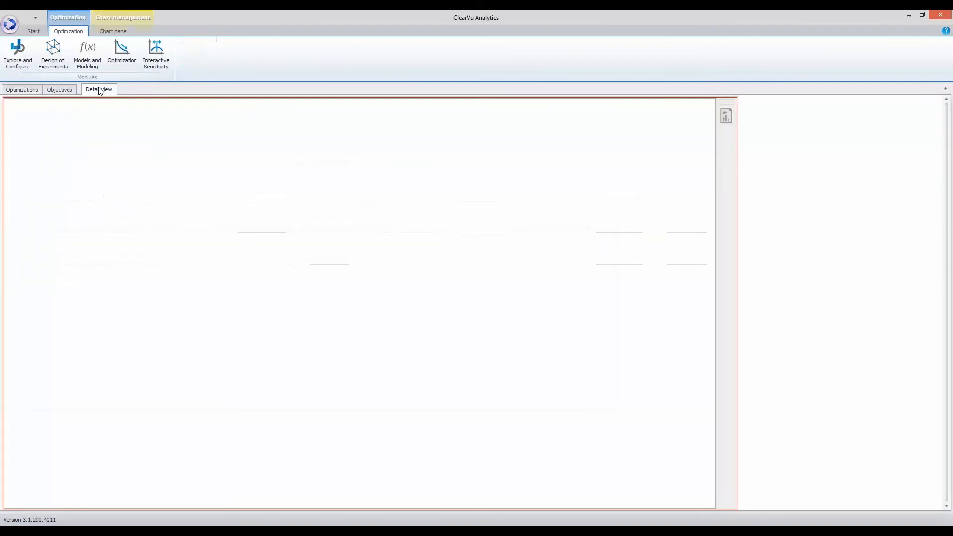
pyautogui.click(113, 31)
pyautogui.click(178, 68)
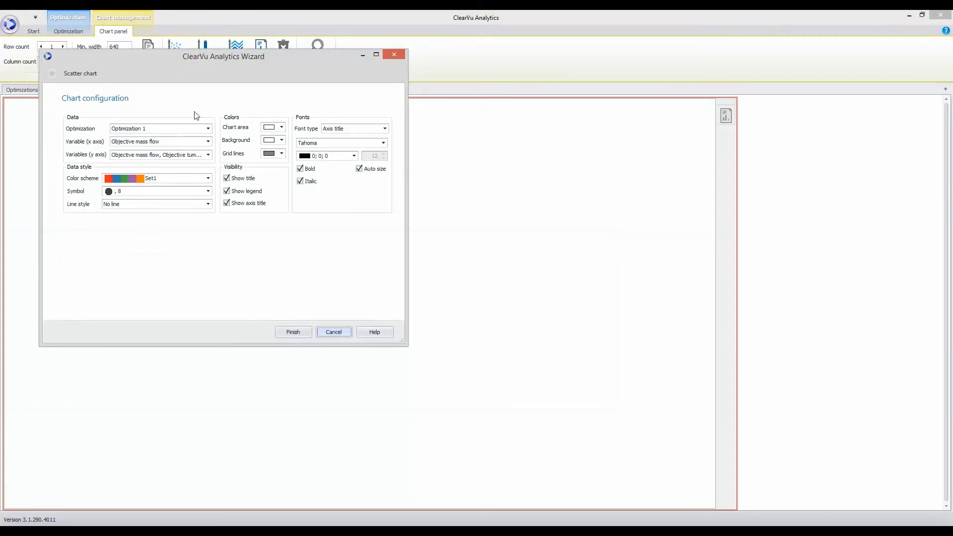
# - Plot only Objective tumble on the y axis and draw the scatter chart
pyautogui.click(208, 155)
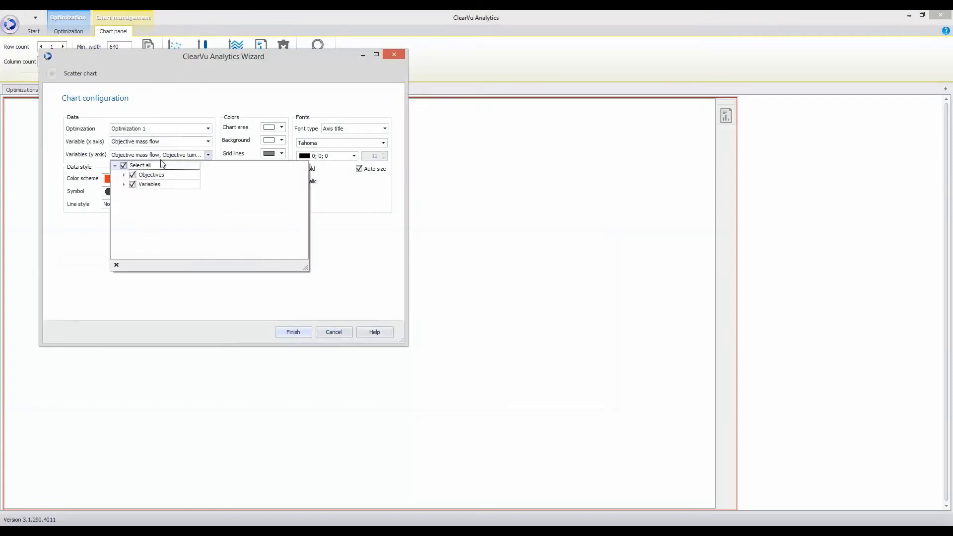
pyautogui.click(124, 165)
pyautogui.click(123, 175)
pyautogui.click(142, 194)
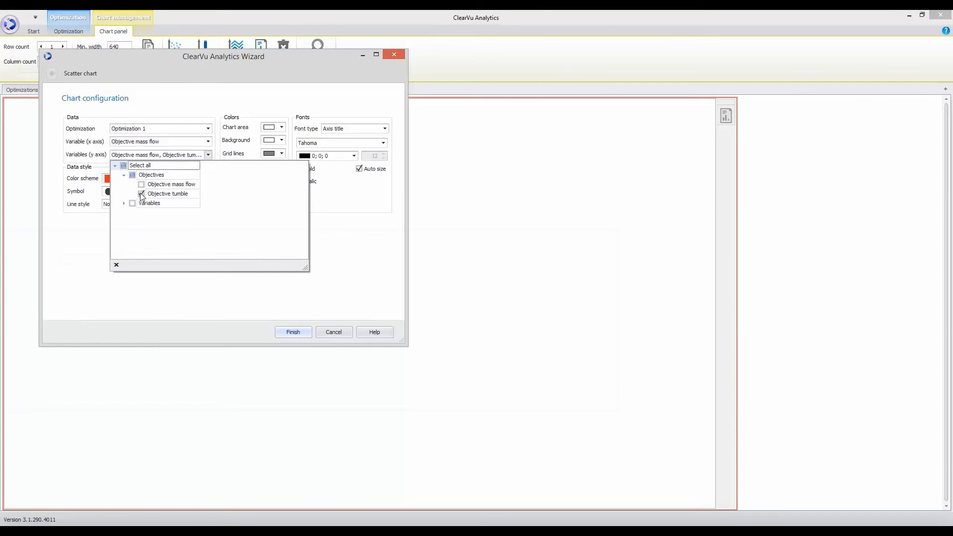
pyautogui.click(152, 295)
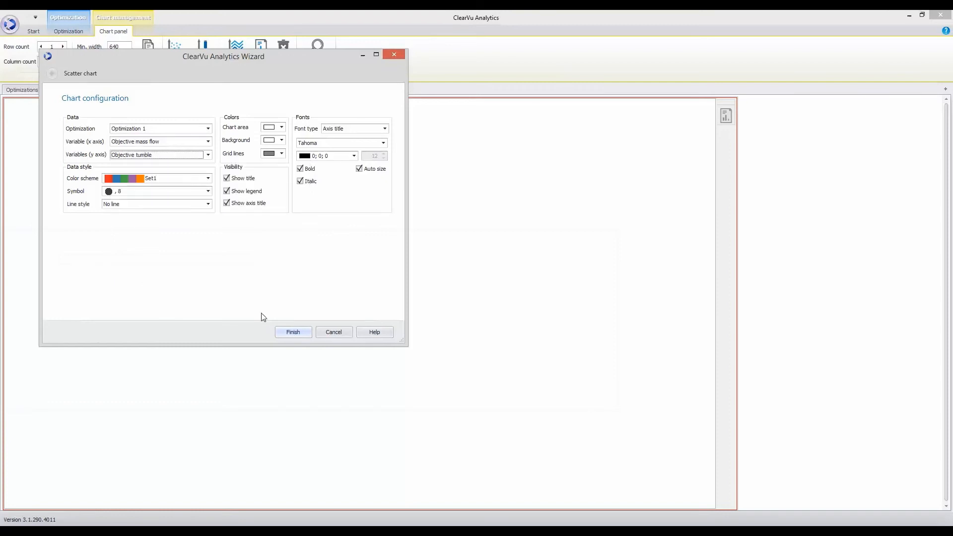
pyautogui.click(292, 331)
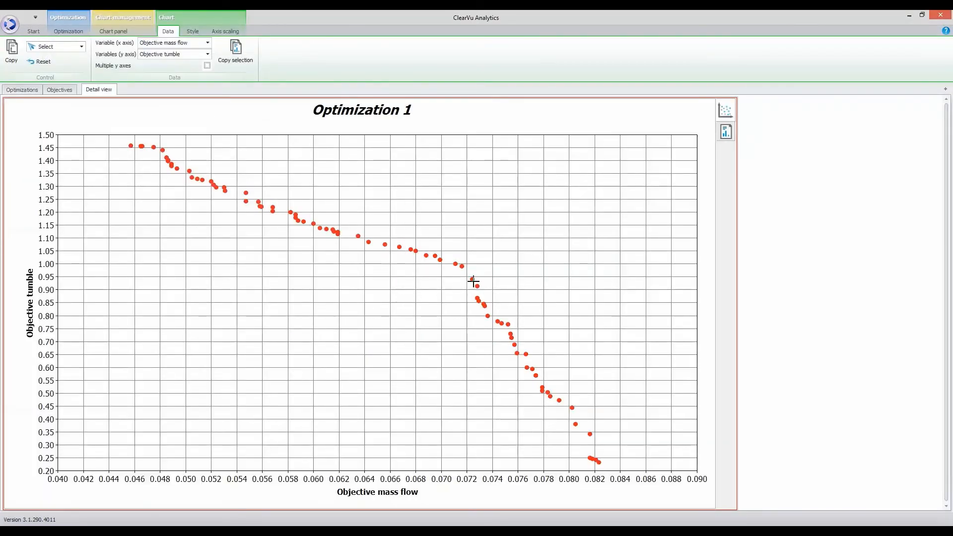
# - Switch the detail view from the scatter chart to Optimization 1's result table
pyautogui.moveTo(473, 280)
pyautogui.moveTo(357, 236)
pyautogui.click(726, 134)
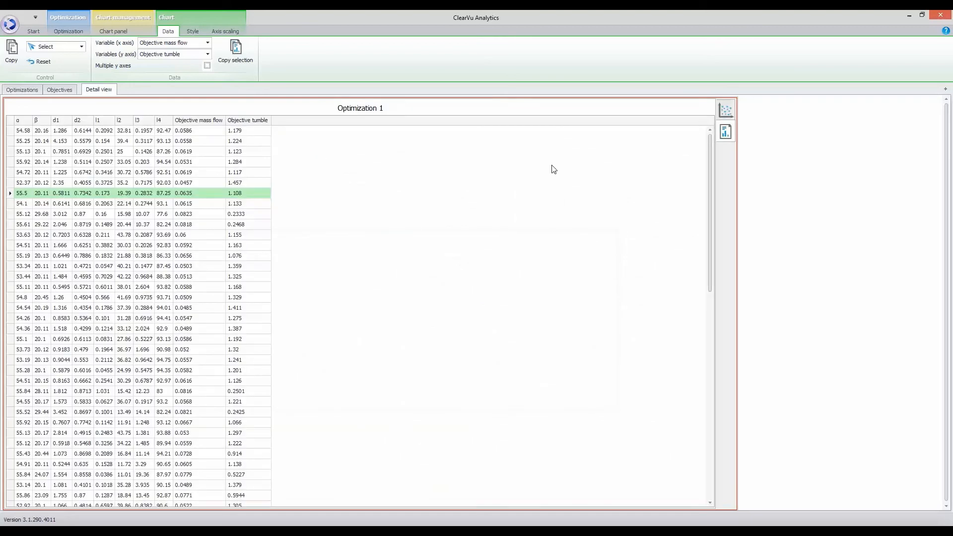